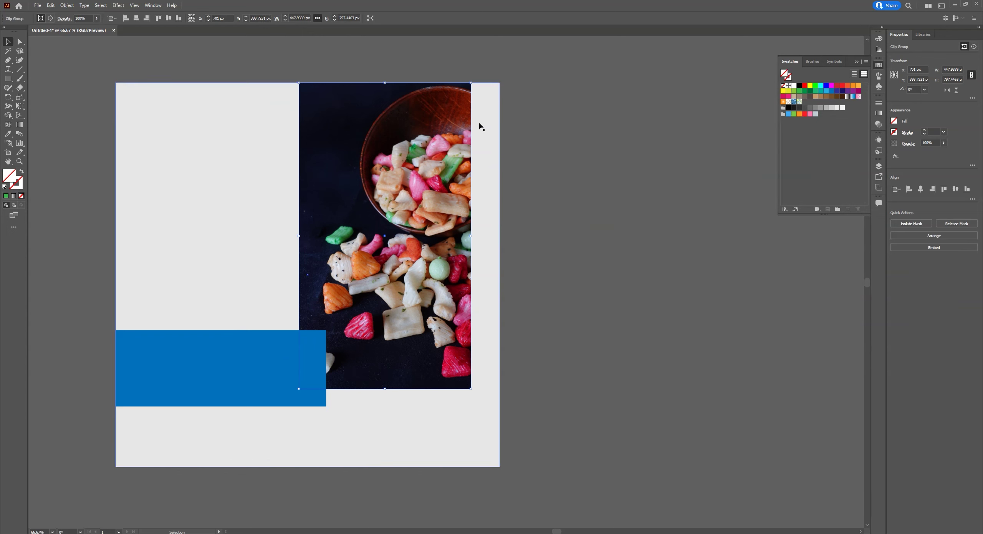
Move the blue rectangle down to the artboard's lower-left edge and shift the clipped candy photo left within its mask.
{"action": "left_click_drag", "start_coordinate": [277, 374], "coordinate": [220, 432]}
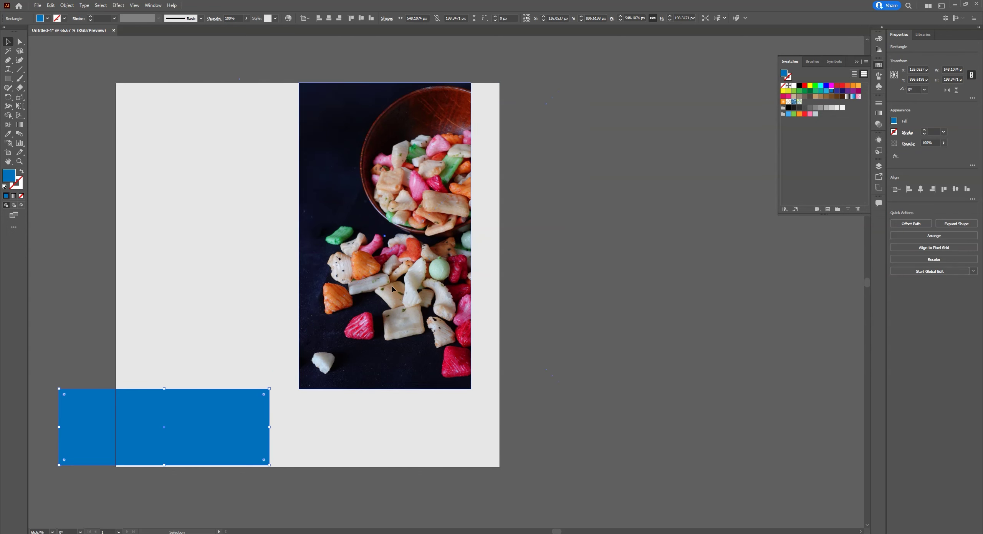
{"action": "double_click", "coordinate": [392, 286]}
{"action": "left_click_drag", "start_coordinate": [408, 80], "coordinate": [409, 82]}
{"action": "left_click_drag", "start_coordinate": [407, 395], "coordinate": [421, 359]}
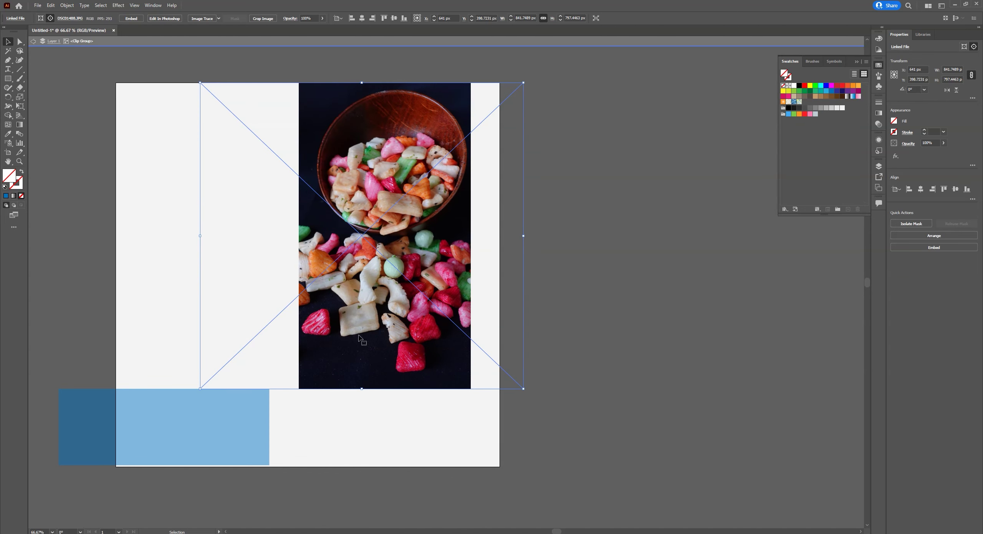
Enlarge the clipped photo to about 929 by 880 px, extending it below the mask with its upper edge at the artboard's edge.
{"action": "left_click_drag", "start_coordinate": [362, 389], "coordinate": [363, 421]}
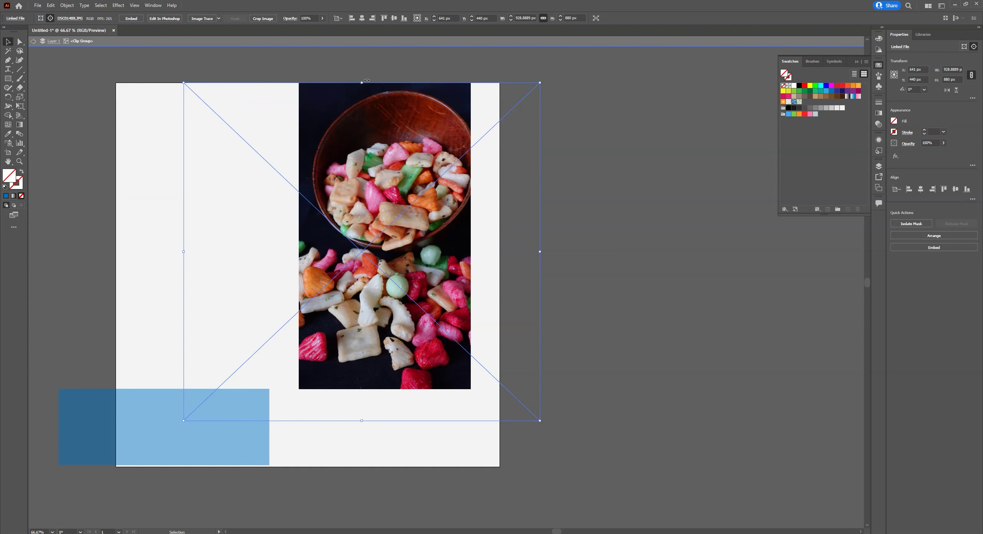
{"action": "left_click_drag", "start_coordinate": [363, 82], "coordinate": [362, 97]}
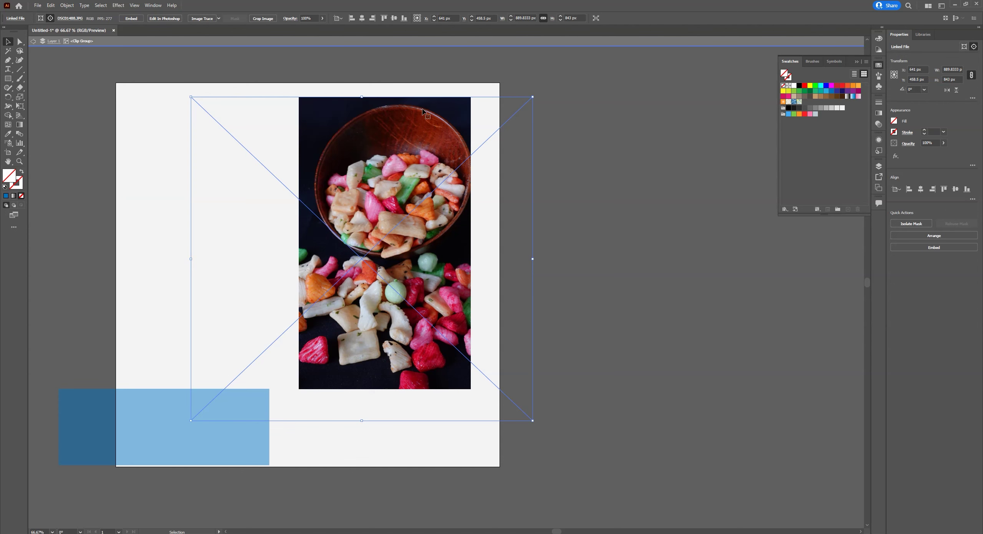
{"action": "left_click_drag", "start_coordinate": [364, 97], "coordinate": [363, 83]}
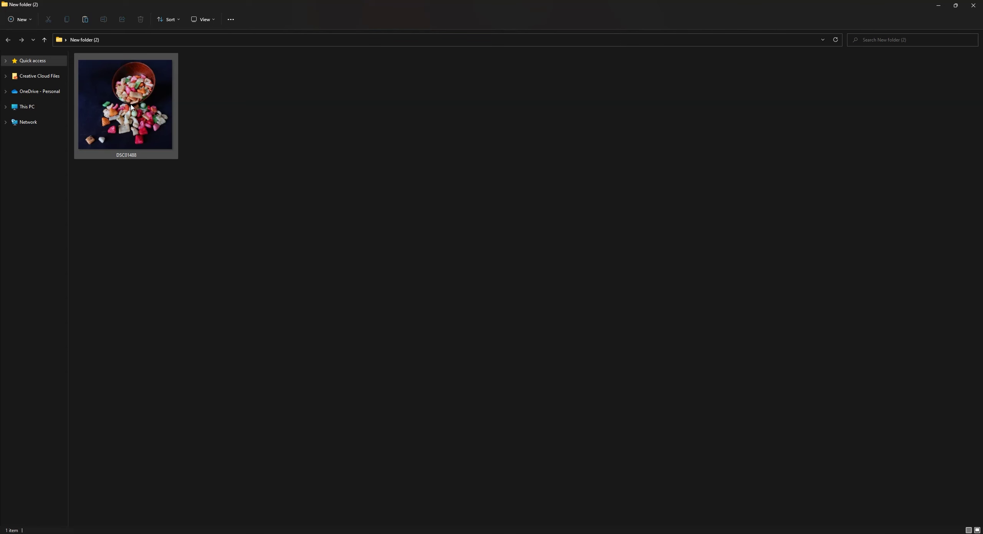
Open the candy photo DSC01488 in Photoshop and activate the Crop tool.
{"action": "left_click", "coordinate": [136, 114]}
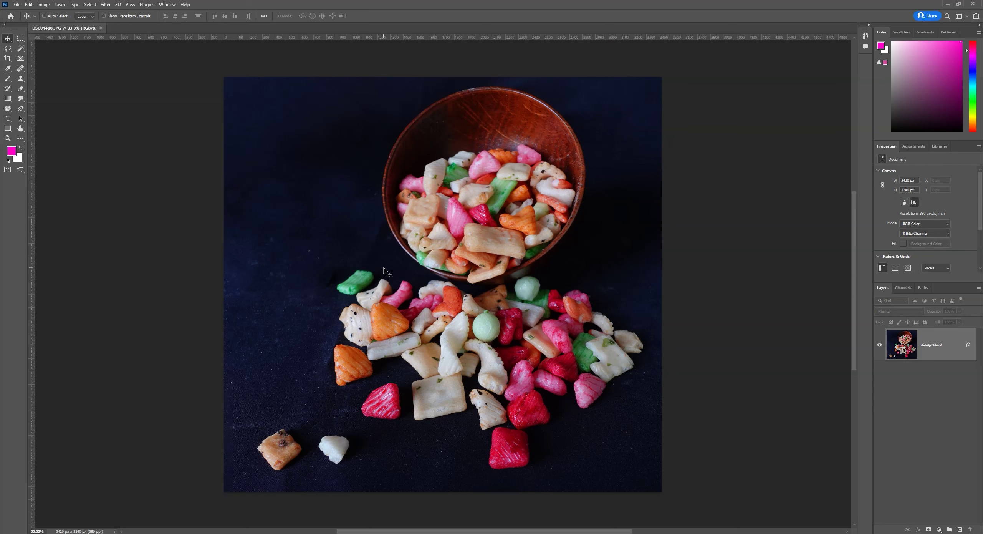
{"action": "key", "text": "c"}
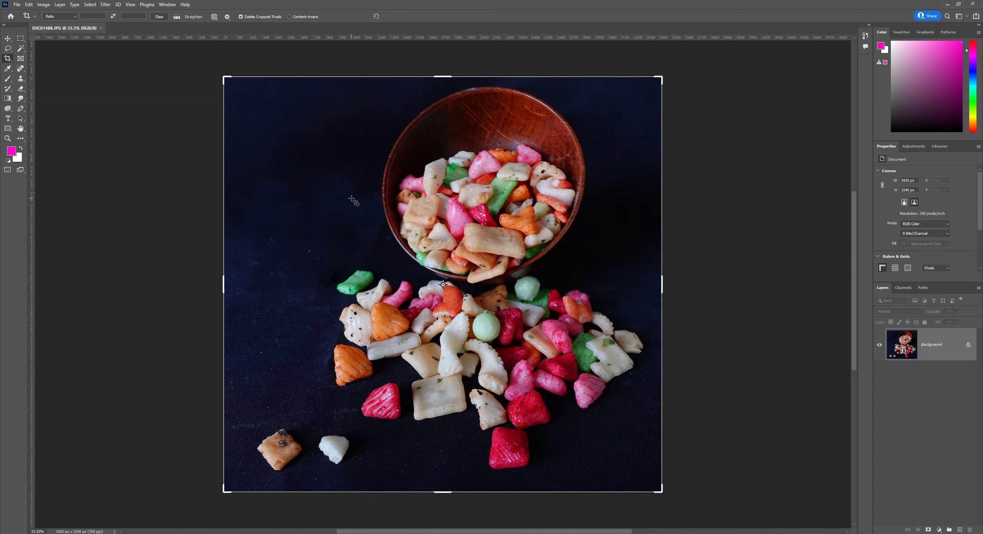
Try cropping the photo to its central area and undo the crop.
{"action": "left_click_drag", "start_coordinate": [340, 194], "coordinate": [593, 355]}
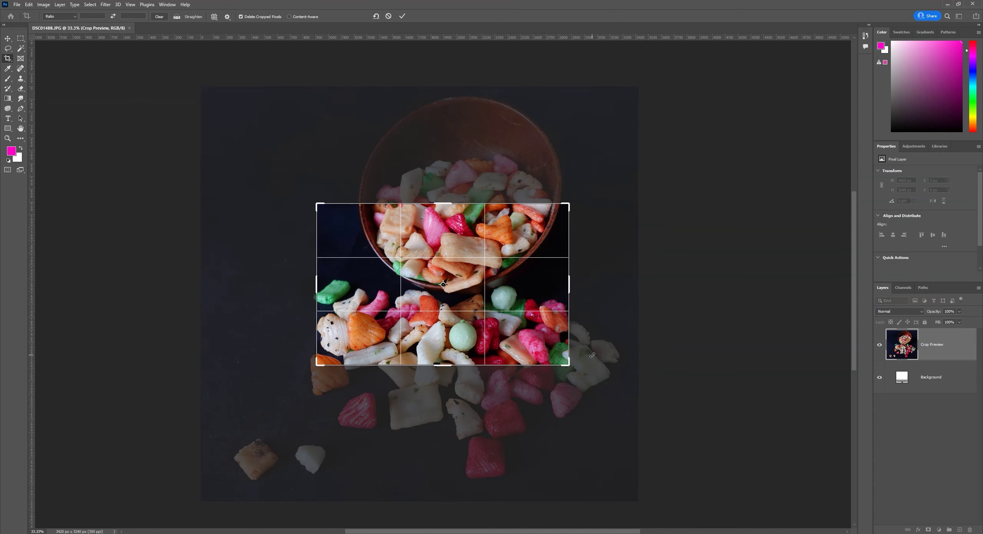
{"action": "key", "text": "Return"}
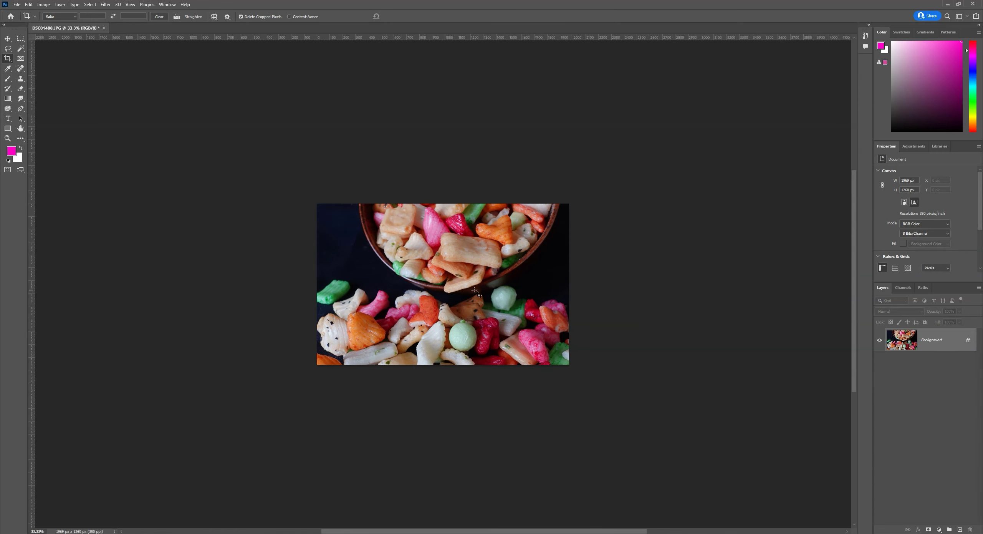
{"action": "key", "text": "ctrl+z"}
{"action": "left_click_drag", "start_coordinate": [550, 327], "coordinate": [507, 239]}
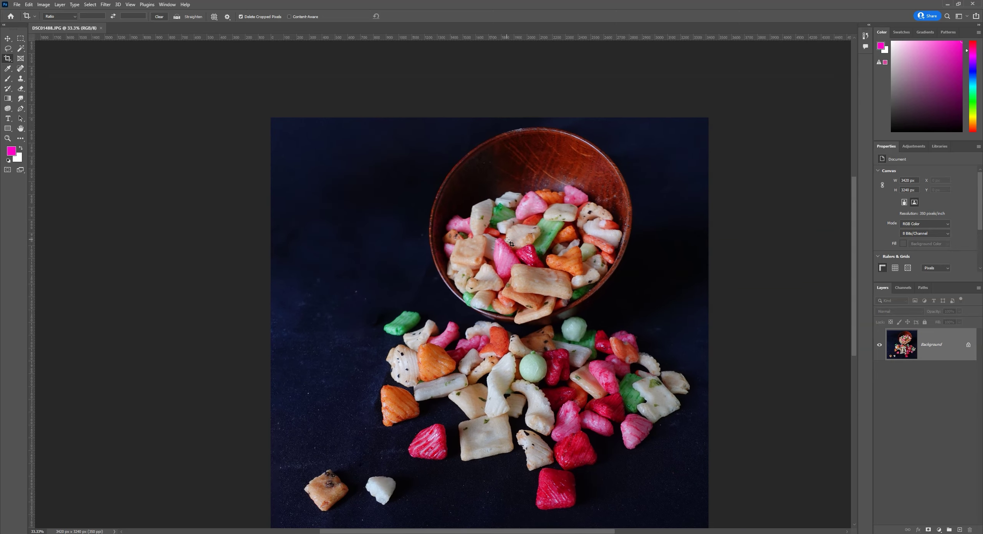
{"action": "left_click_drag", "start_coordinate": [331, 173], "coordinate": [281, 132]}
{"action": "left_click", "coordinate": [241, 16]}
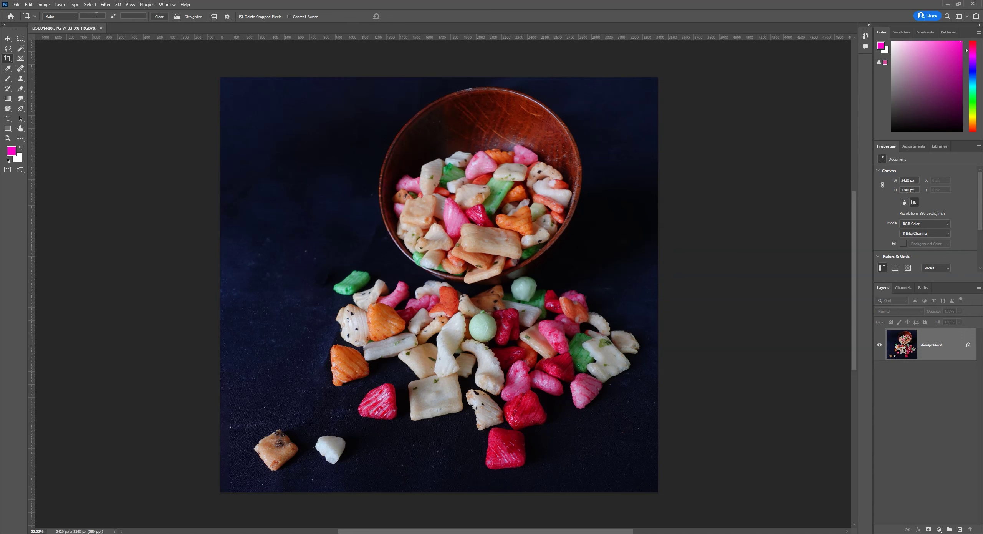
{"action": "left_click", "coordinate": [62, 17]}
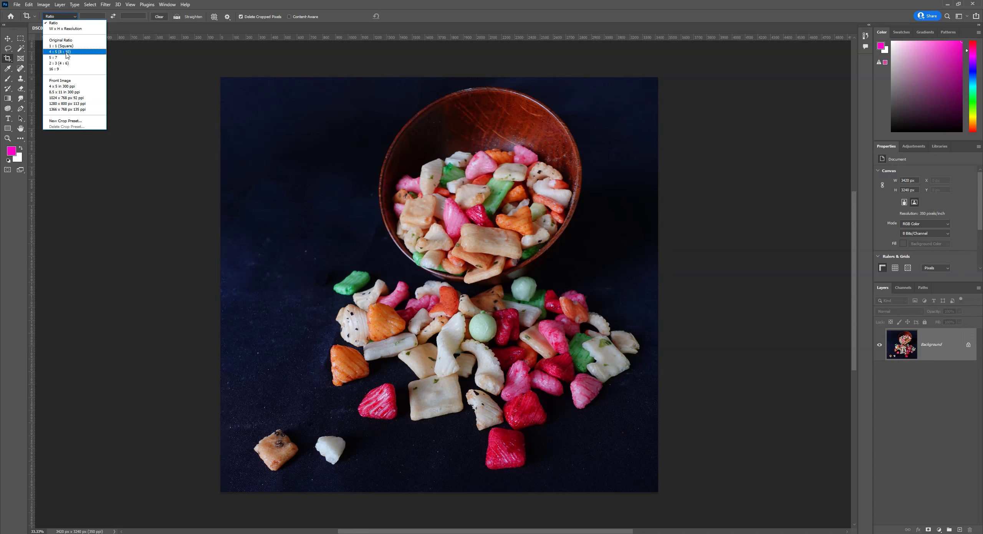
{"action": "key", "text": "Escape"}
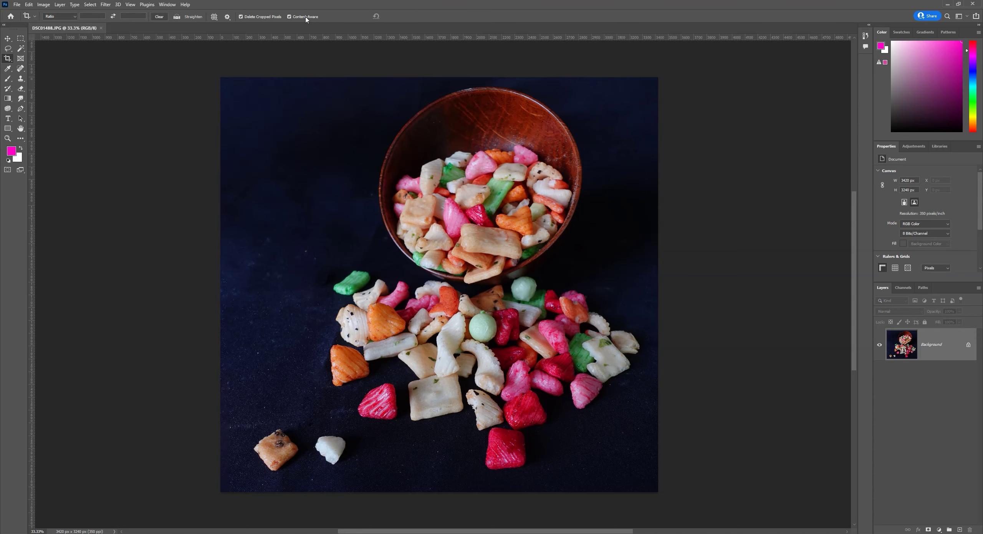
Extend the photo's canvas upward to a height of about 3636 px with the Content-Aware crop option enabled.
{"action": "left_click", "coordinate": [440, 93]}
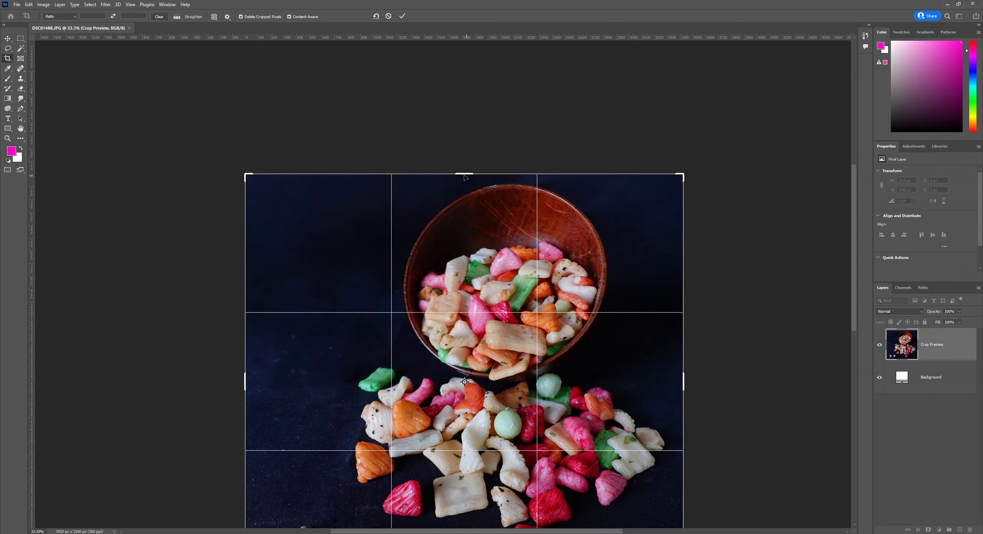
{"action": "left_click_drag", "start_coordinate": [464, 174], "coordinate": [464, 149]}
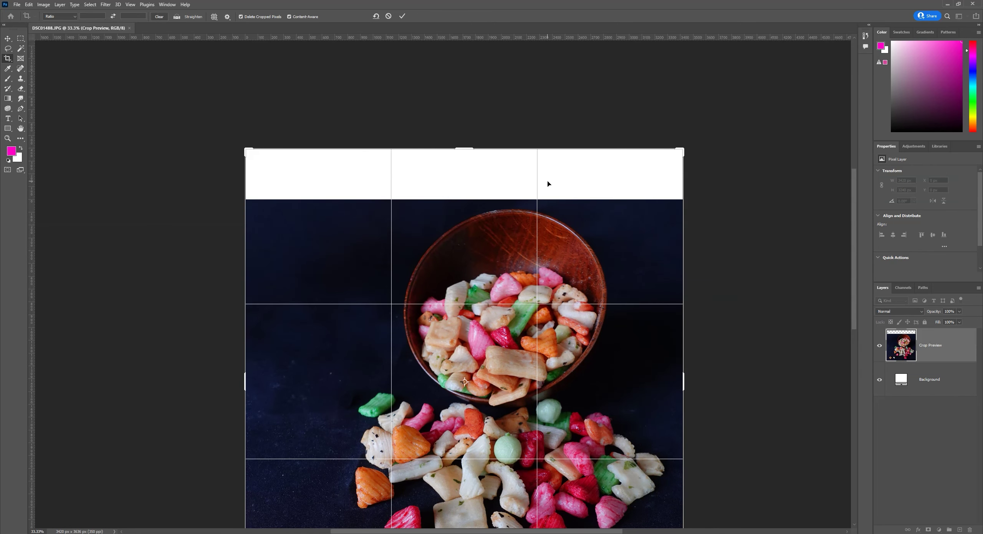
{"action": "left_click", "coordinate": [402, 16]}
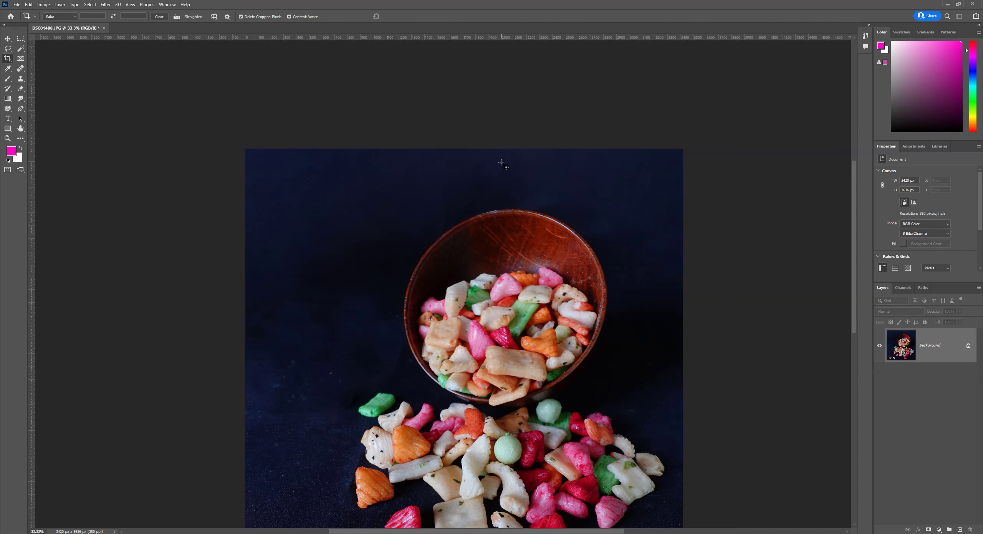
Extend the photo's canvas downward to a height of about 3966 px using the Content-Aware crop.
{"action": "scroll", "coordinate": [480, 269], "scroll_direction": "down", "scroll_amount": 5}
{"action": "left_click", "coordinate": [438, 397]}
{"action": "left_click_drag", "start_coordinate": [438, 396], "coordinate": [436, 422]}
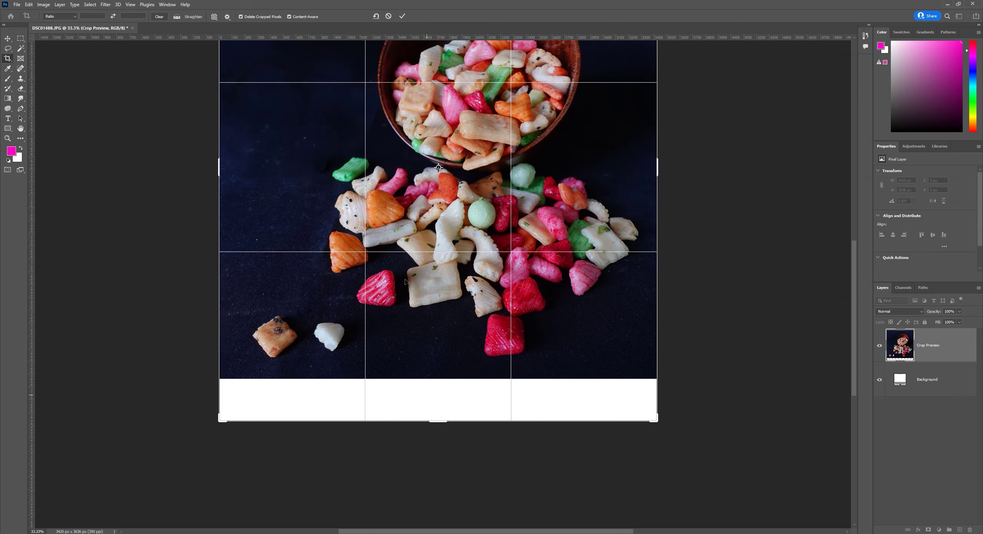
{"action": "key", "text": "Return"}
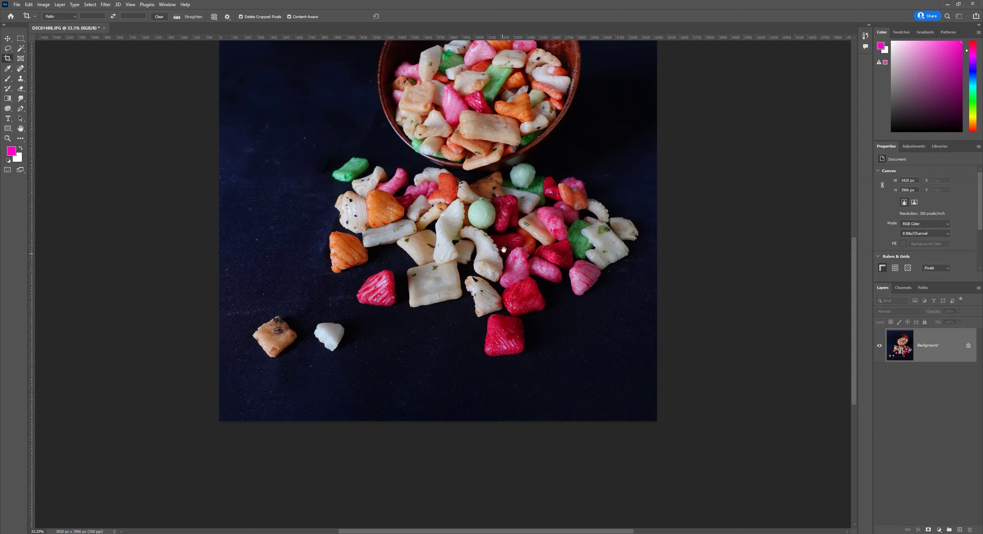
Save the extended candy photo over the original file.
{"action": "scroll", "coordinate": [445, 397], "scroll_direction": "up", "scroll_amount": 3}
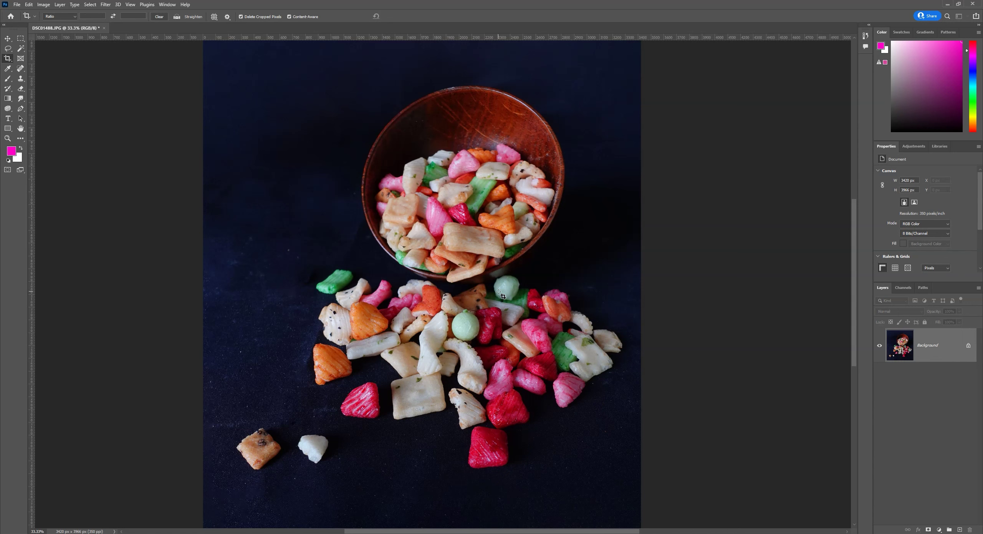
{"action": "left_click", "coordinate": [17, 5]}
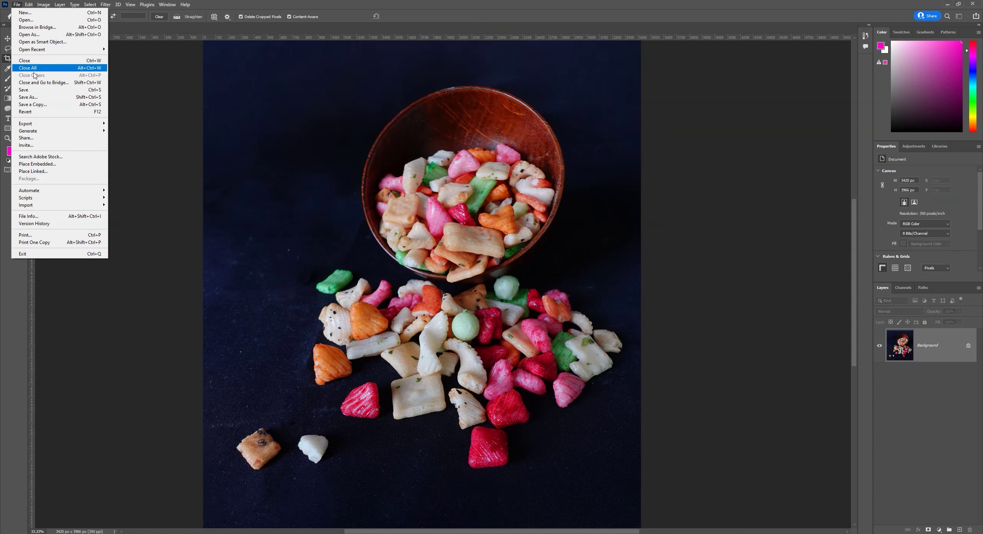
{"action": "left_click", "coordinate": [24, 89]}
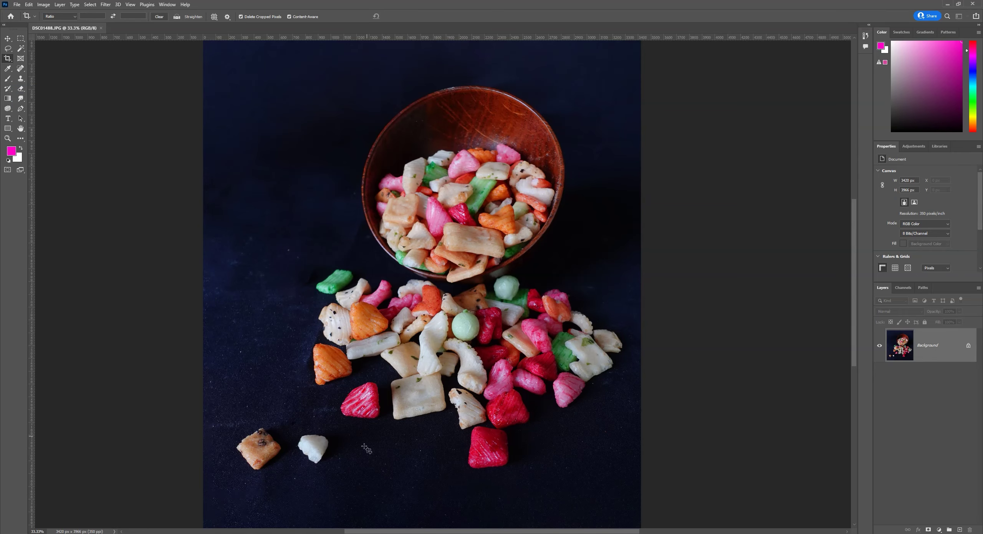
Switch to Illustrator, update the modified photo link, and resize the refreshed image inward from its upper and lower edges.
{"action": "key", "text": "alt+Tab"}
{"action": "left_click", "coordinate": [431, 285]}
{"action": "left_click", "coordinate": [152, 5]}
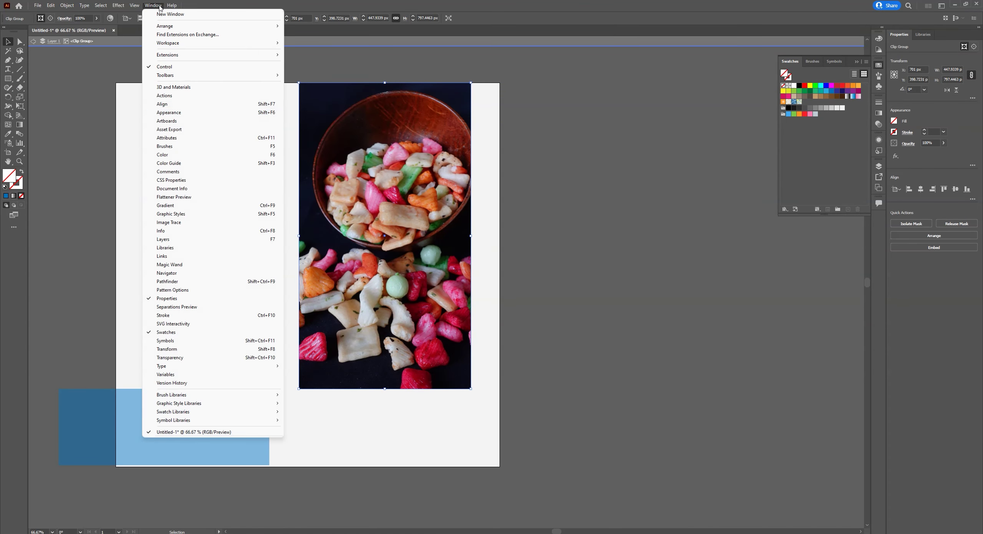
{"action": "left_click", "coordinate": [197, 258]}
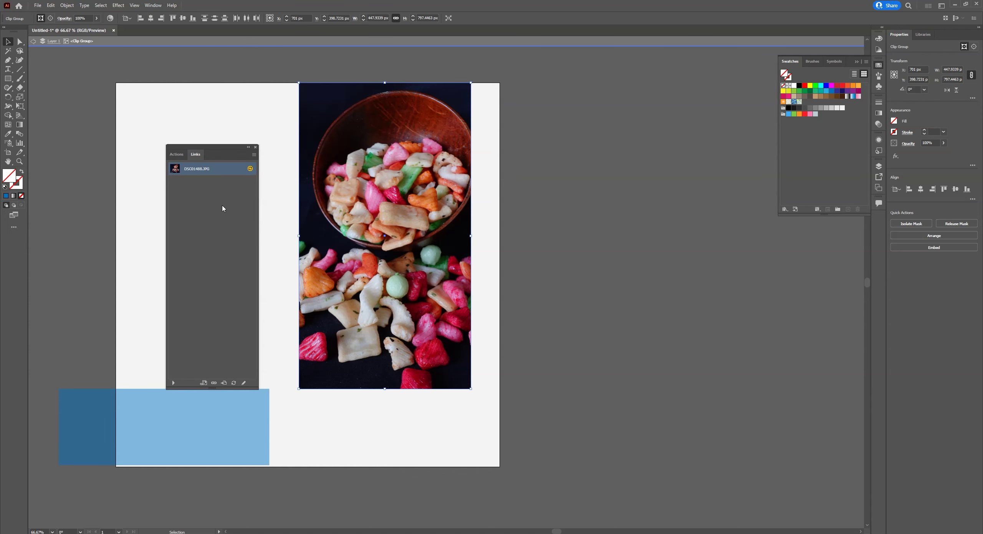
{"action": "left_click", "coordinate": [249, 169]}
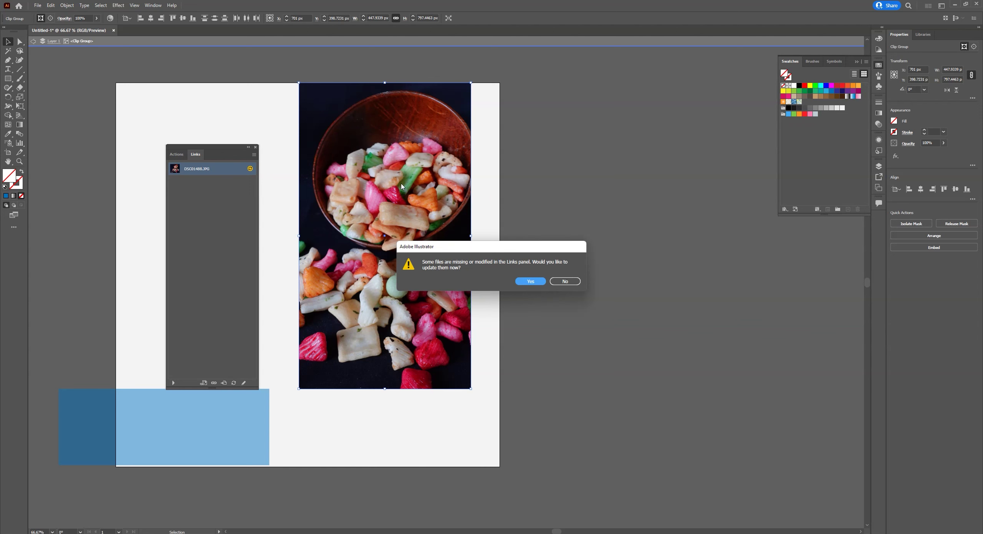
{"action": "left_click", "coordinate": [530, 282]}
{"action": "left_click_drag", "start_coordinate": [362, 68], "coordinate": [366, 85]}
{"action": "left_click_drag", "start_coordinate": [361, 436], "coordinate": [361, 403]}
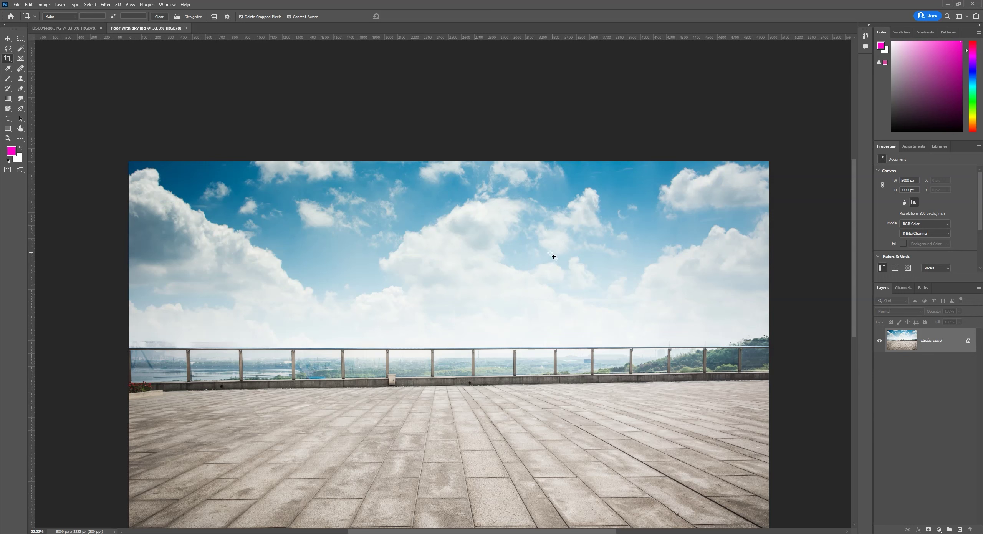
In Photoshop, extend the sky of the floor-with-sky photo upward to a canvas height of about 3909 px with the Content-Aware crop.
{"action": "left_click", "coordinate": [374, 240]}
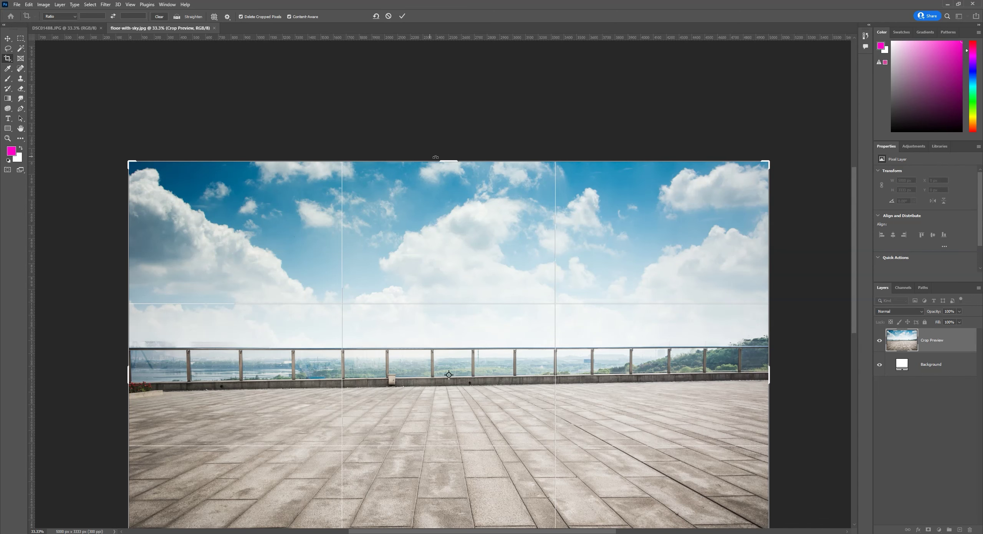
{"action": "left_click_drag", "start_coordinate": [452, 159], "coordinate": [459, 123]}
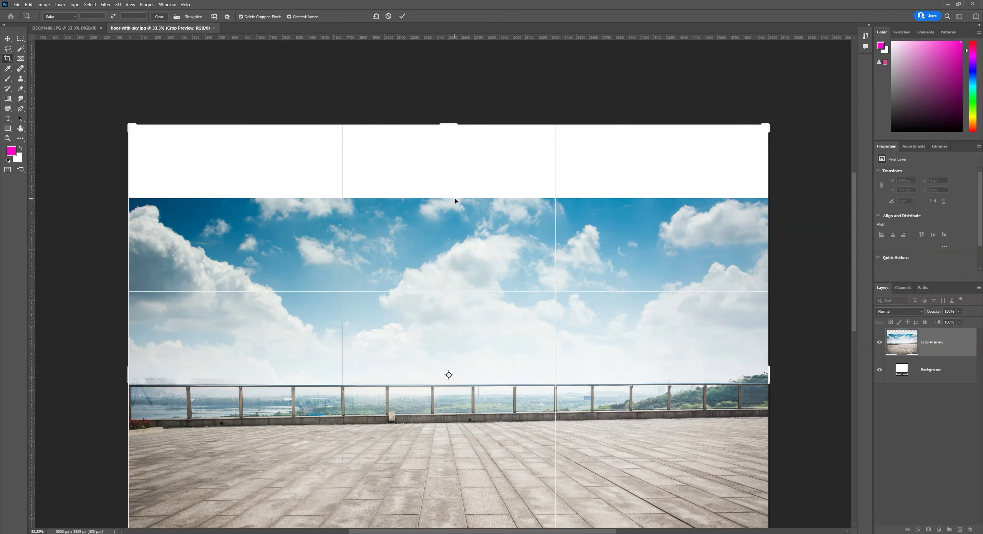
{"action": "key", "text": "Return"}
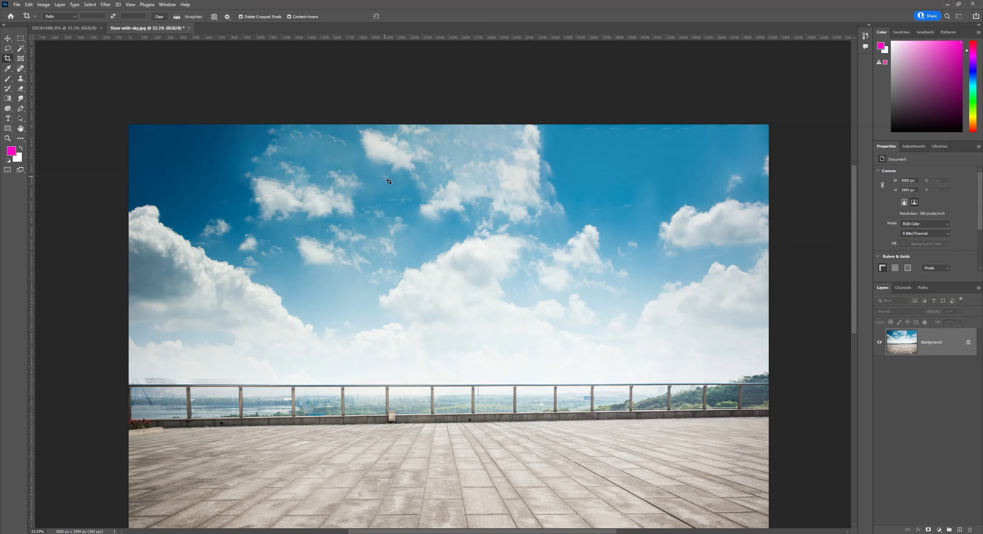
Remove the faint horizontal seam in the blue sky between the clouds with the Spot Healing Brush.
{"action": "key", "text": "z"}
{"action": "left_click_drag", "start_coordinate": [392, 198], "coordinate": [392, 198]}
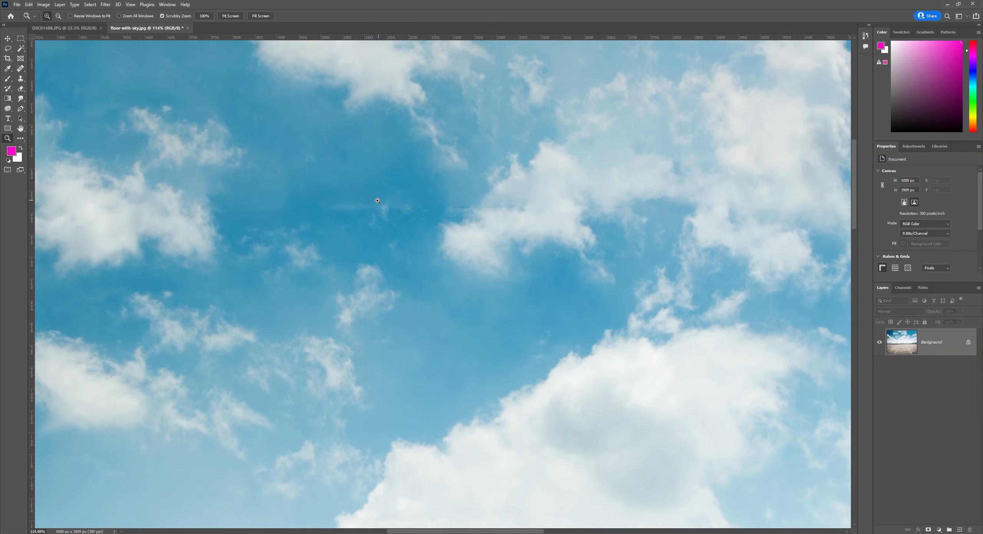
{"action": "left_click_drag", "start_coordinate": [471, 209], "coordinate": [372, 207]}
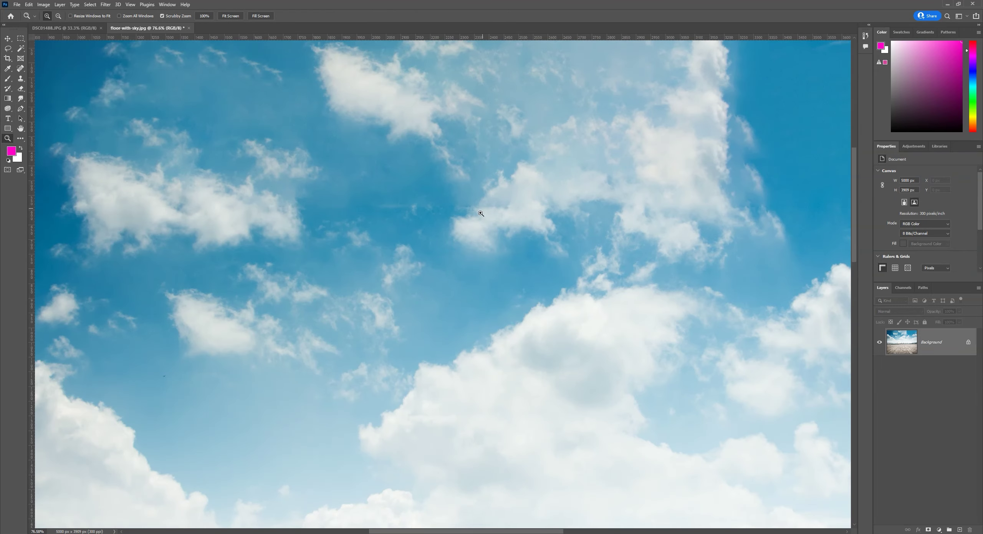
{"action": "left_click_drag", "start_coordinate": [484, 209], "coordinate": [480, 213]}
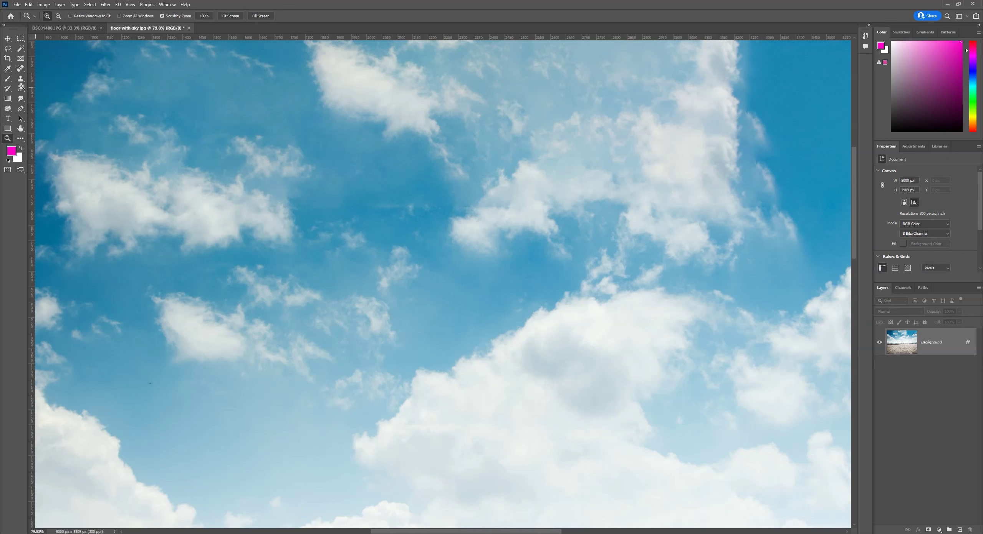
{"action": "left_click", "coordinate": [21, 68]}
{"action": "right_click", "coordinate": [21, 68]}
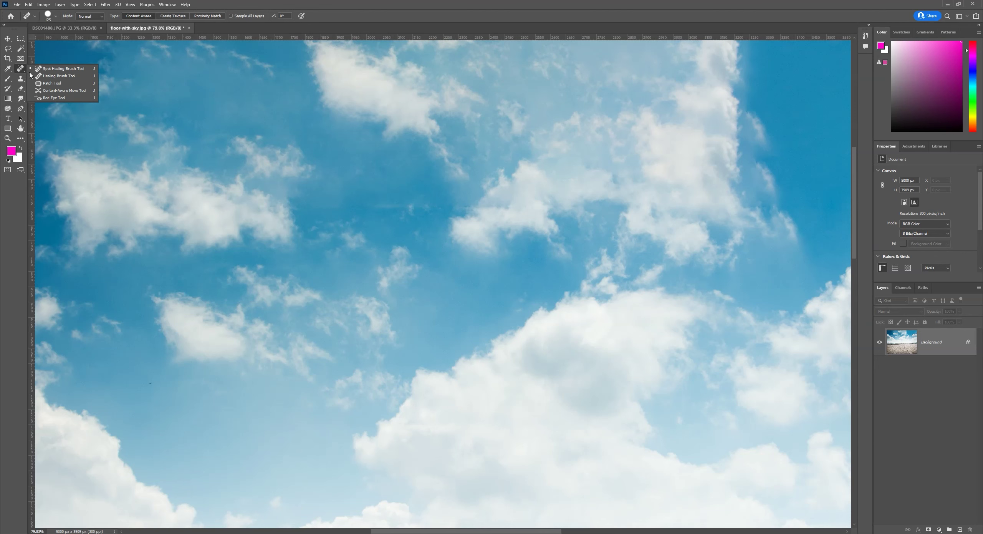
{"action": "left_click", "coordinate": [62, 69]}
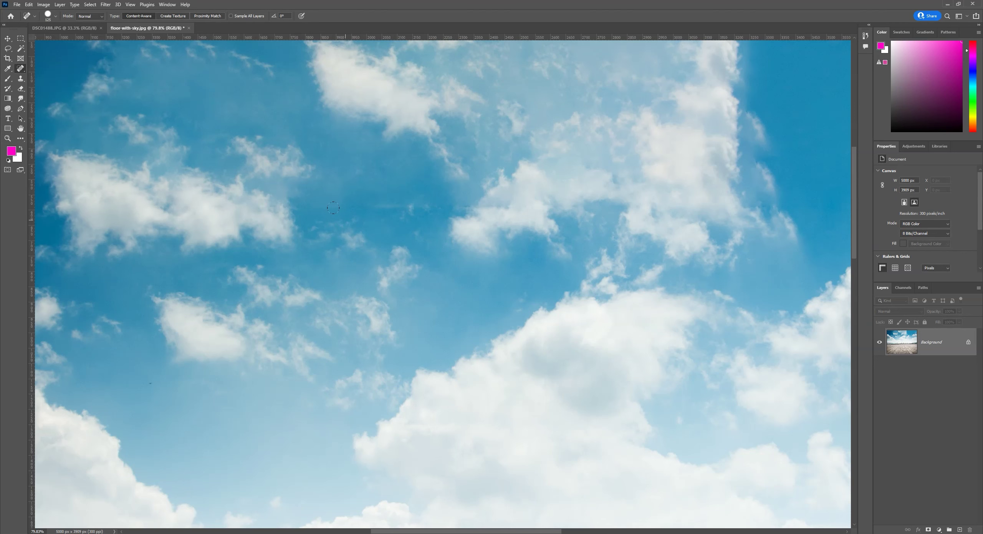
{"action": "right_click", "coordinate": [349, 192]}
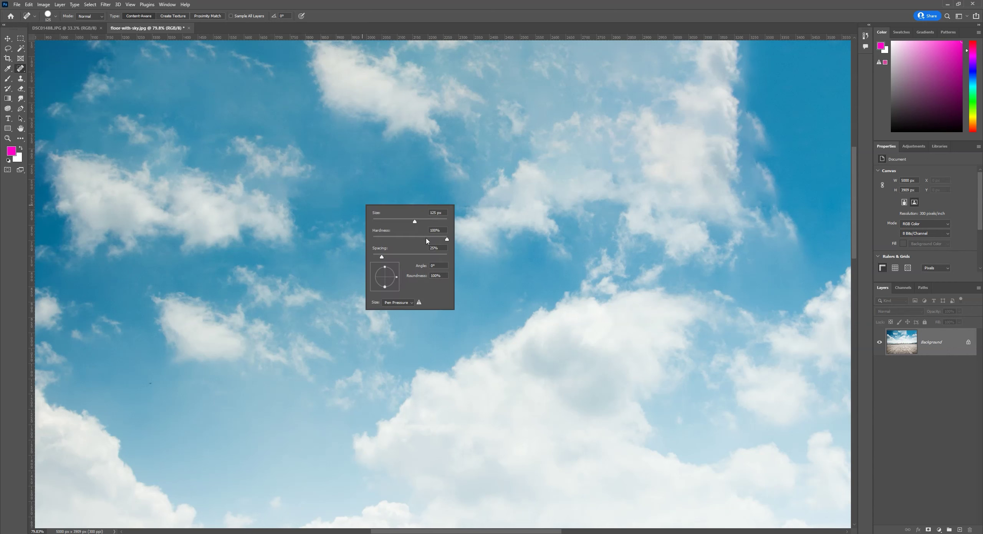
{"action": "left_click", "coordinate": [524, 3]}
{"action": "left_click_drag", "start_coordinate": [368, 205], "coordinate": [435, 206]}
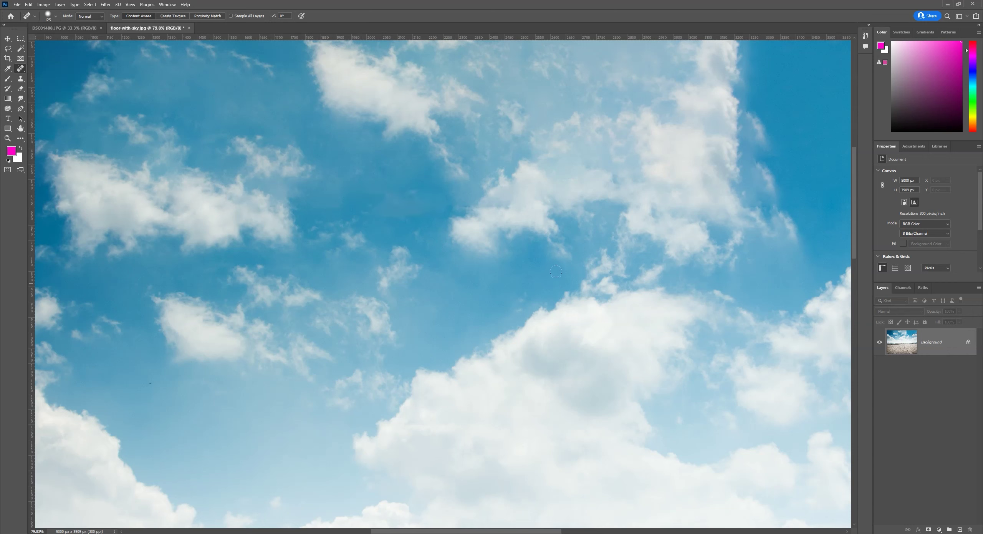
Try to extend the floor-with-sky photo to the right to a canvas width of about 5460 px with the Content-Aware crop, and undo it.
{"action": "key", "text": "ctrl+0"}
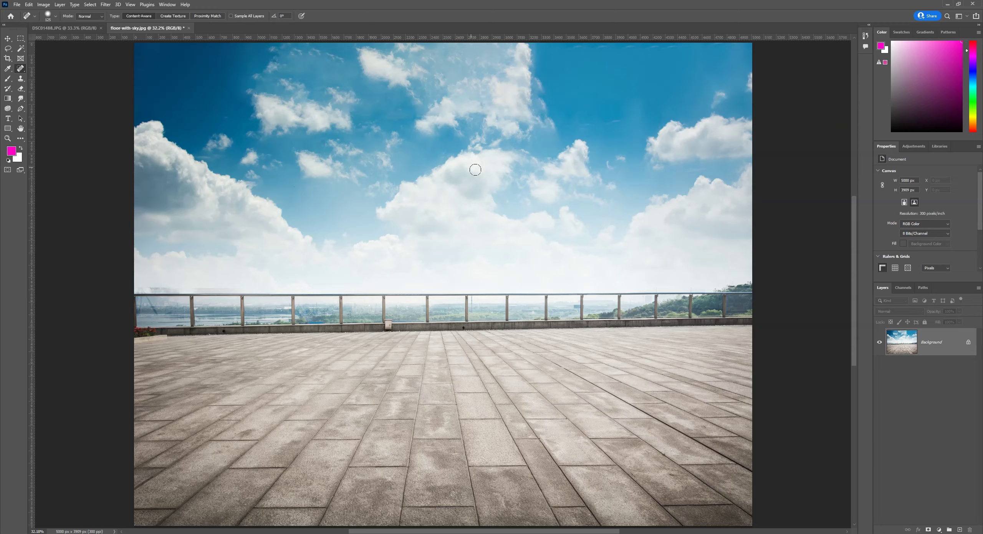
{"action": "key", "text": "c"}
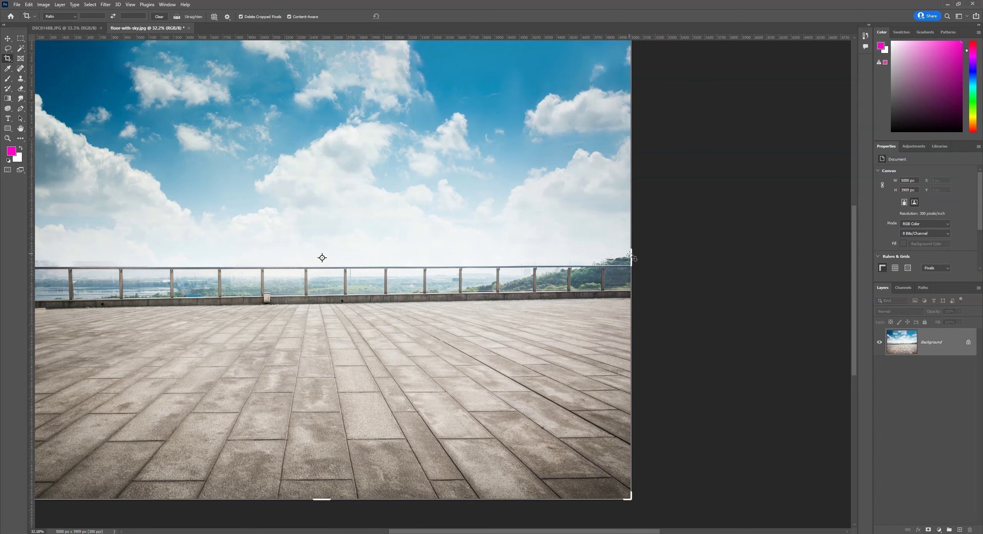
{"action": "left_click_drag", "start_coordinate": [632, 256], "coordinate": [659, 257]}
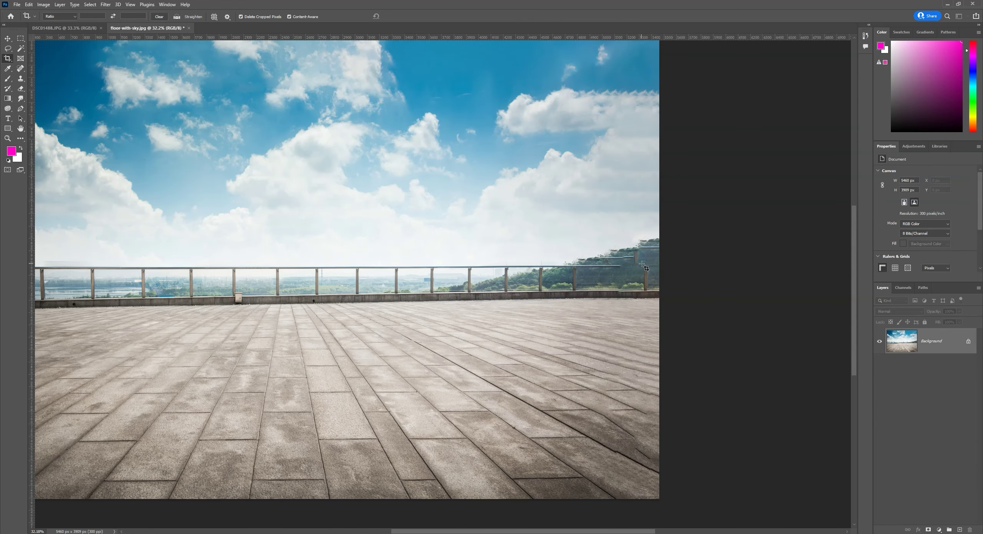
{"action": "key", "text": "ctrl+z"}
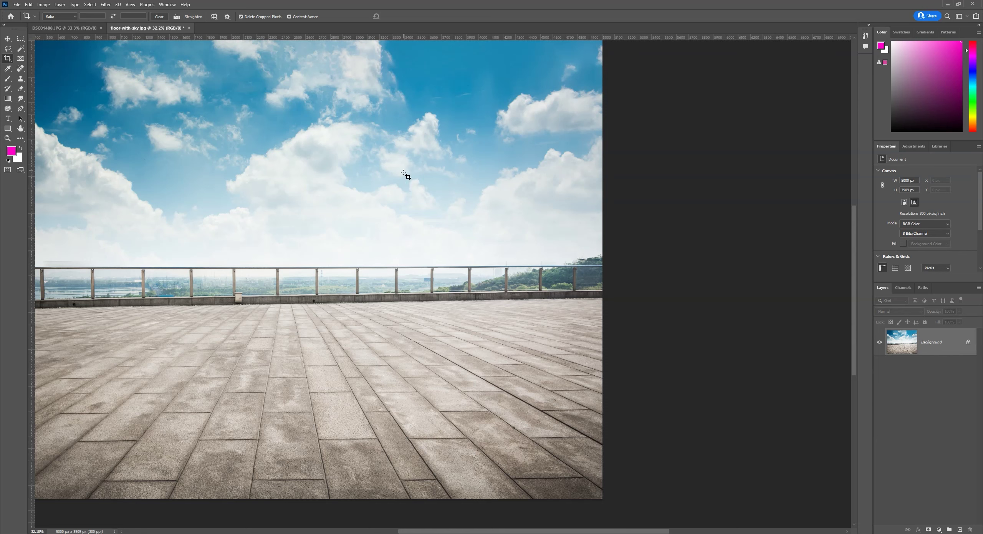
Try to extend the photo beyond its left edge to a canvas width of about 5280 px with the Content-Aware crop, and undo it.
{"action": "left_click_drag", "start_coordinate": [311, 164], "coordinate": [508, 230]}
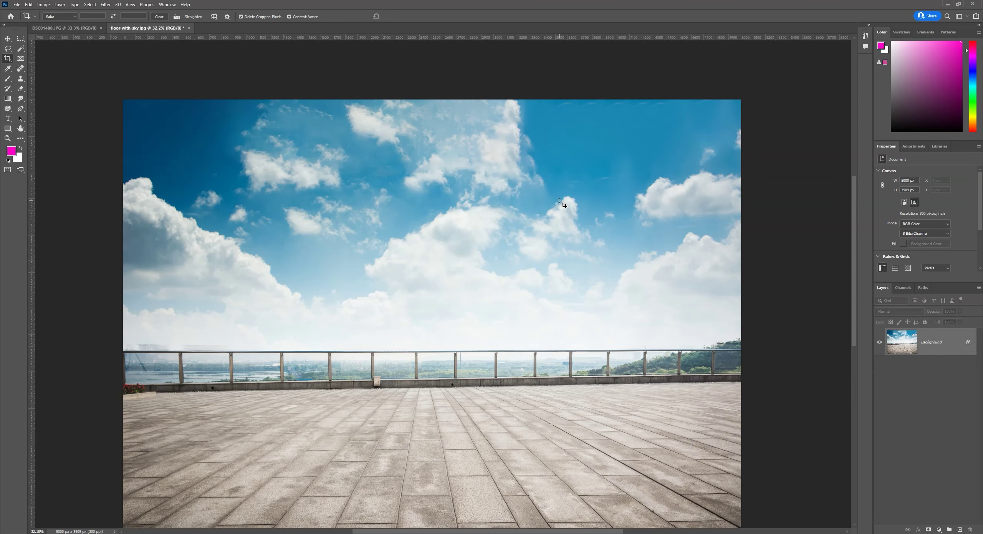
{"action": "left_click", "coordinate": [347, 246]}
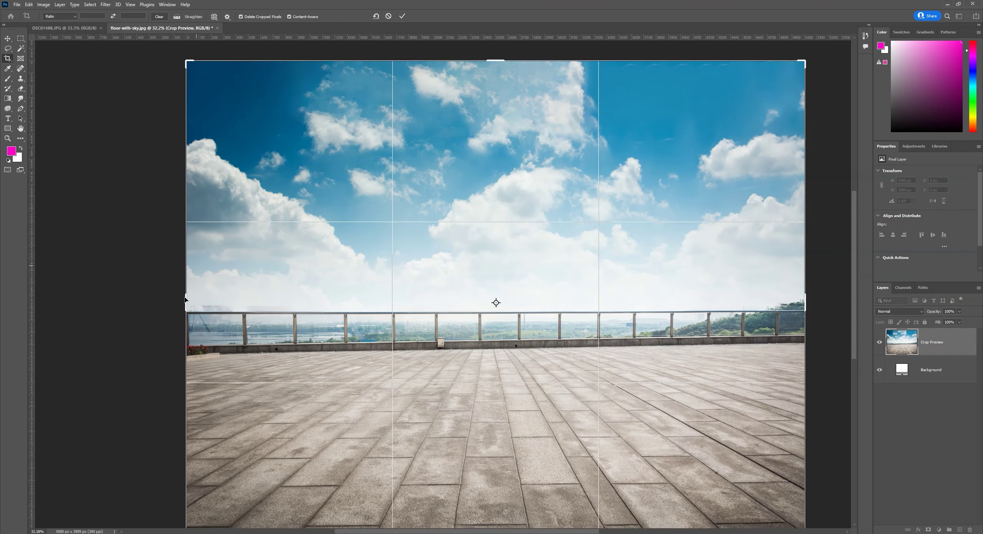
{"action": "left_click_drag", "start_coordinate": [186, 301], "coordinate": [172, 301]}
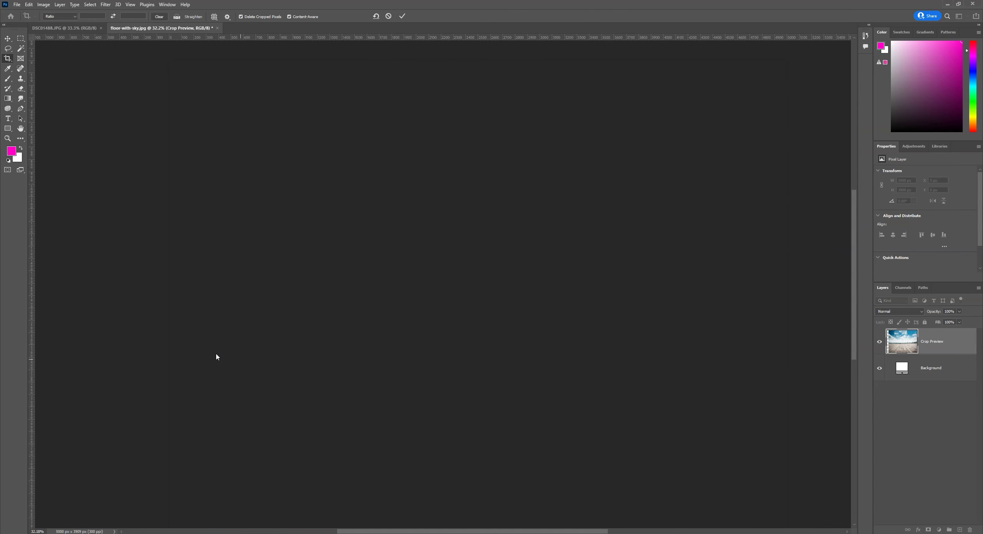
{"action": "key", "text": "Return"}
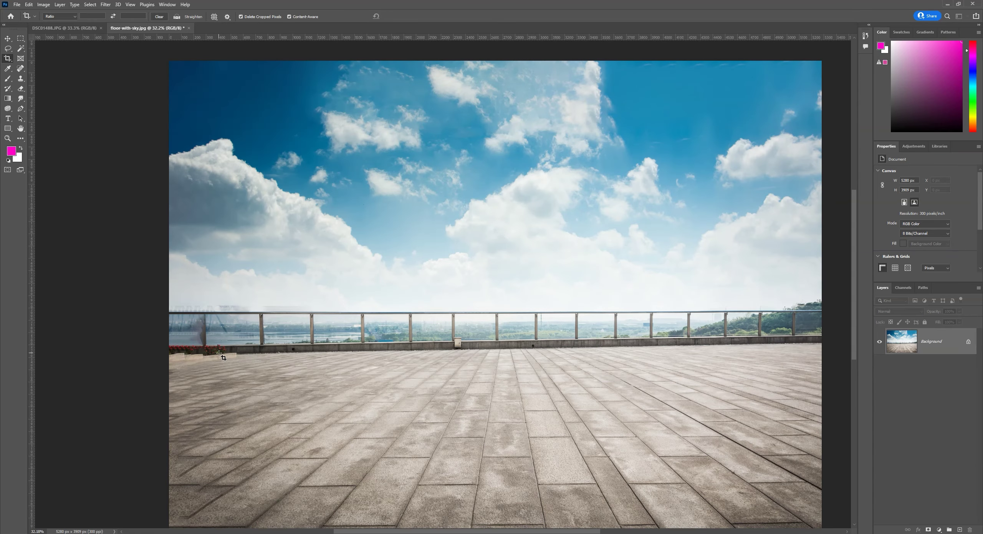
{"action": "key", "text": "ctrl+z"}
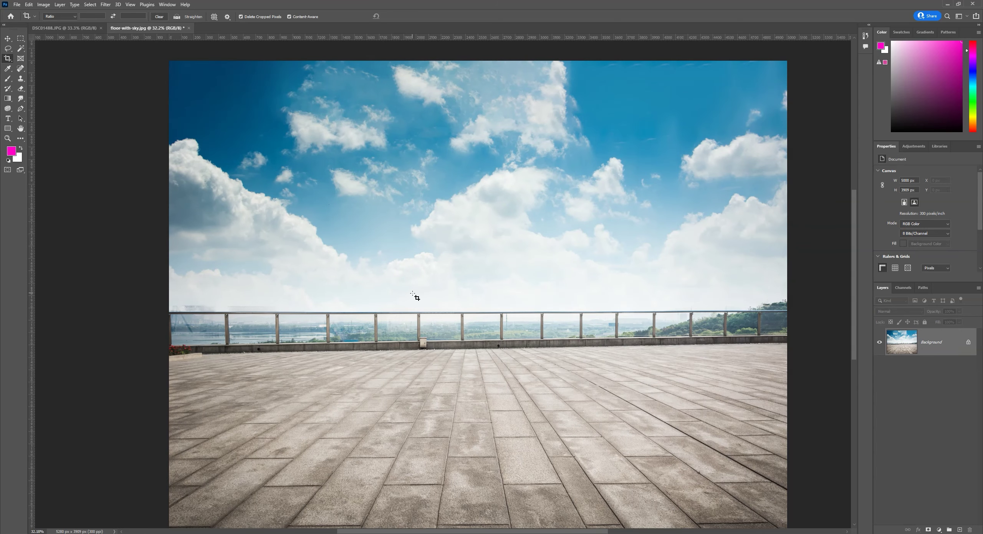